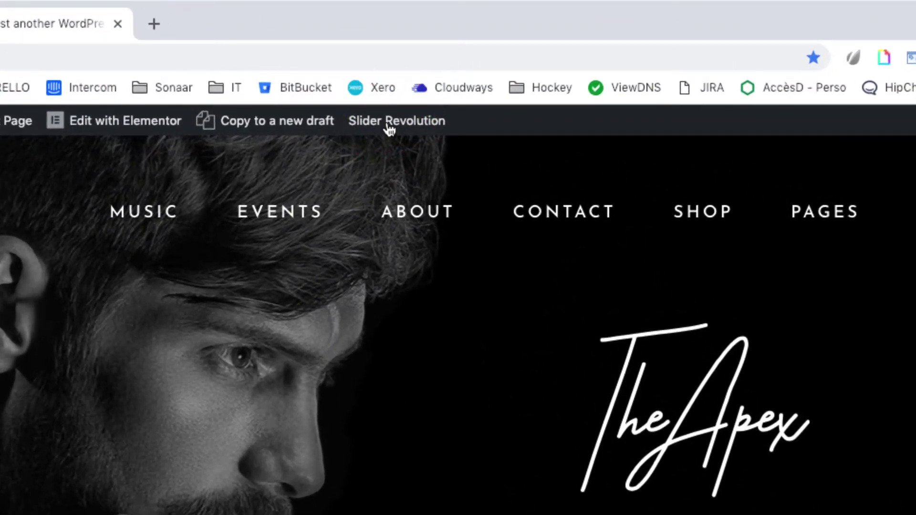
# Step: Open the Banner 01 slider and apply the red preset as its colored slide background
pyautogui.click(388, 128)
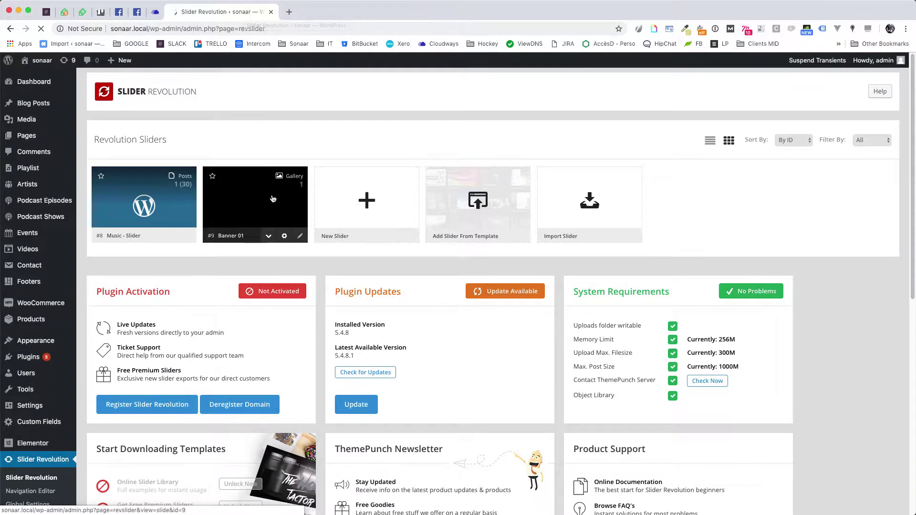
pyautogui.click(300, 240)
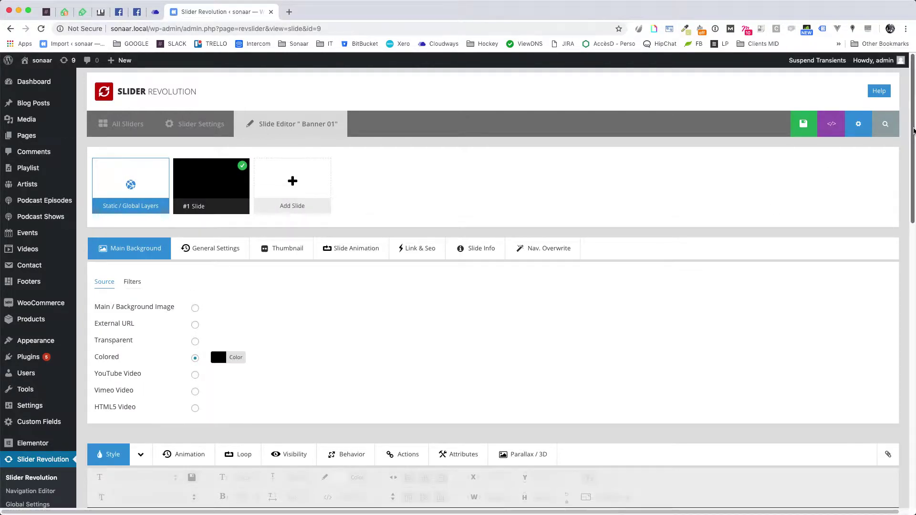
pyautogui.moveTo(913, 130); pyautogui.dragTo(900, 205)
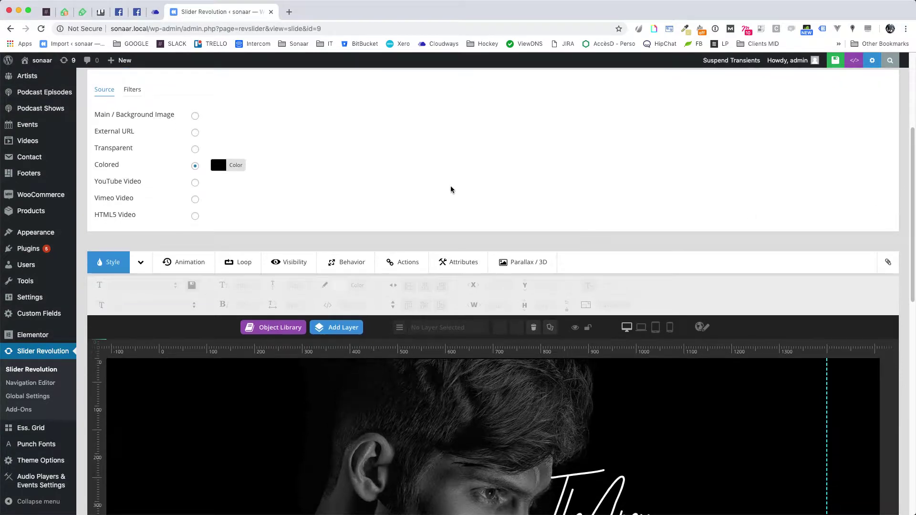
pyautogui.click(218, 165)
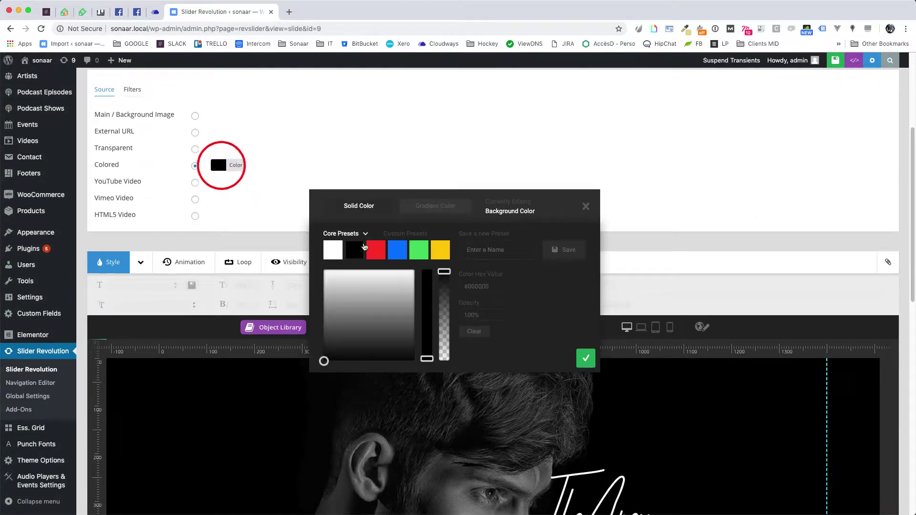
pyautogui.click(376, 249)
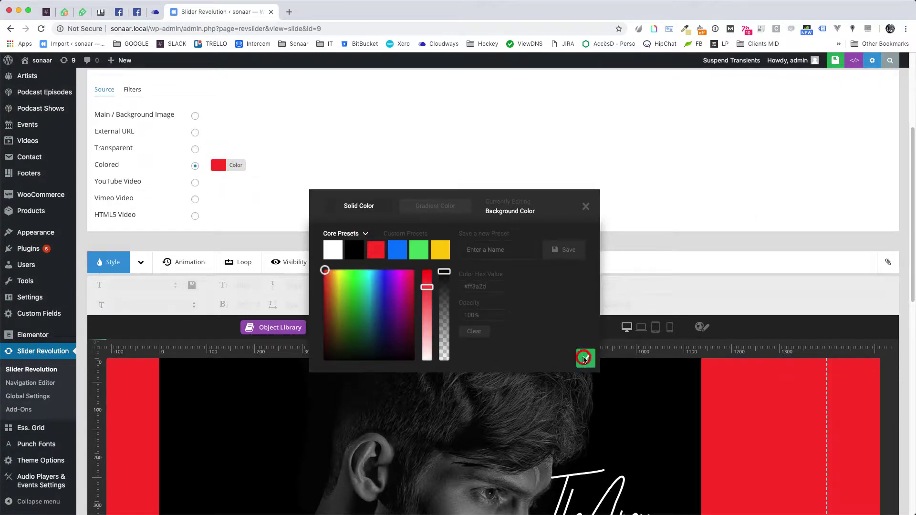
pyautogui.click(585, 359)
pyautogui.scroll(-5, 530, 329)
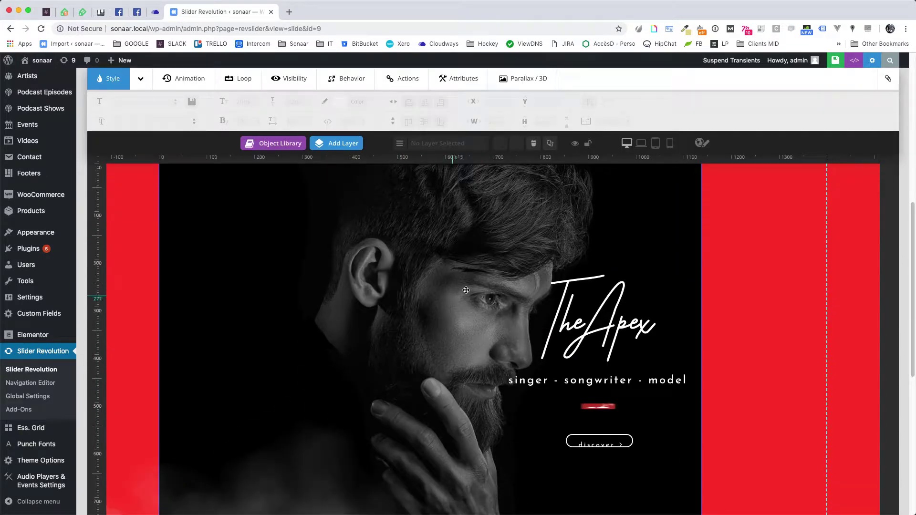
# Step: Replace the Artist_Face layer image with hero-oulander, reset to its original 620×980 size
pyautogui.doubleClick(456, 244)
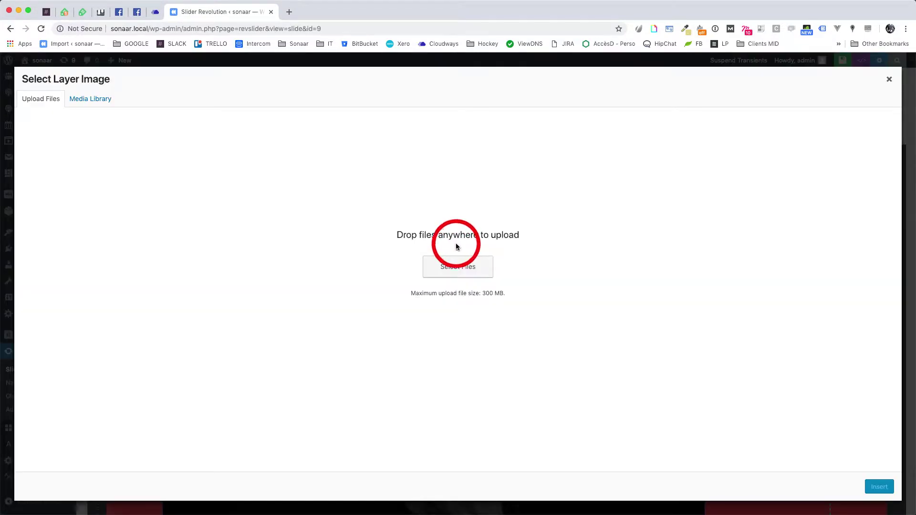
pyautogui.click(101, 100)
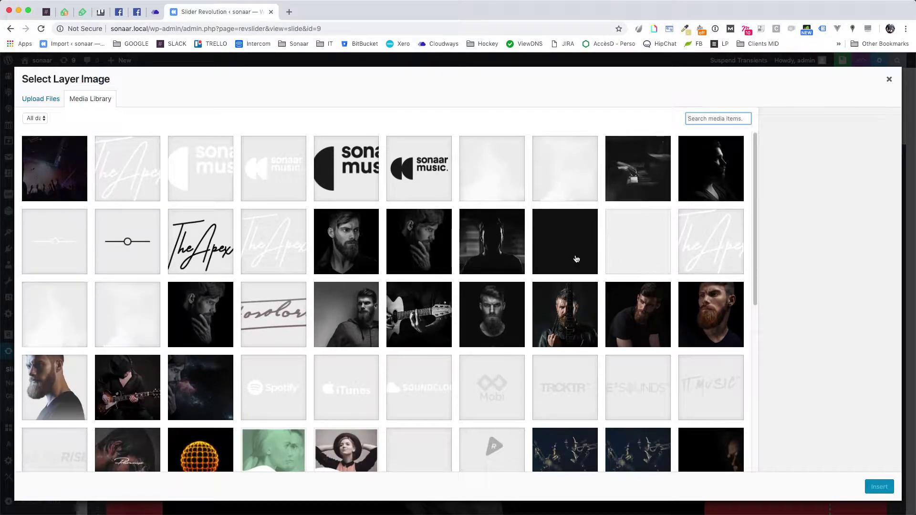
pyautogui.click(45, 382)
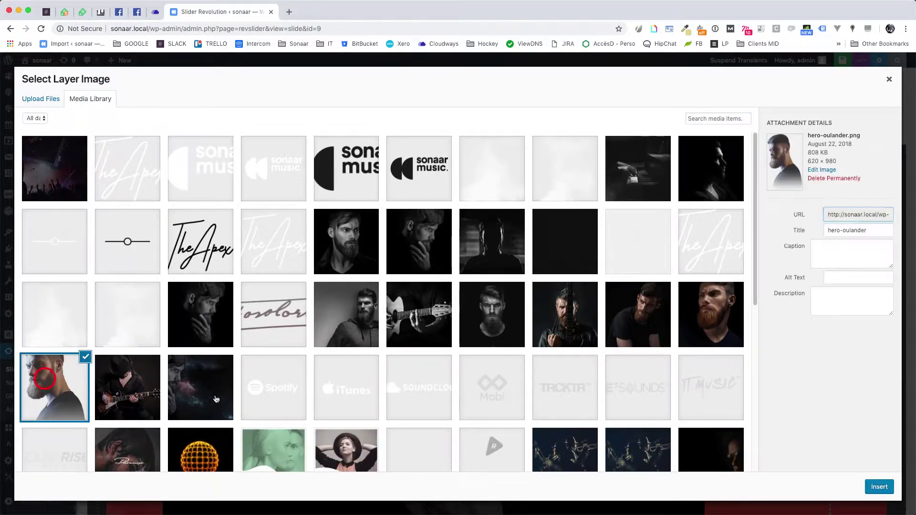
pyautogui.click(879, 486)
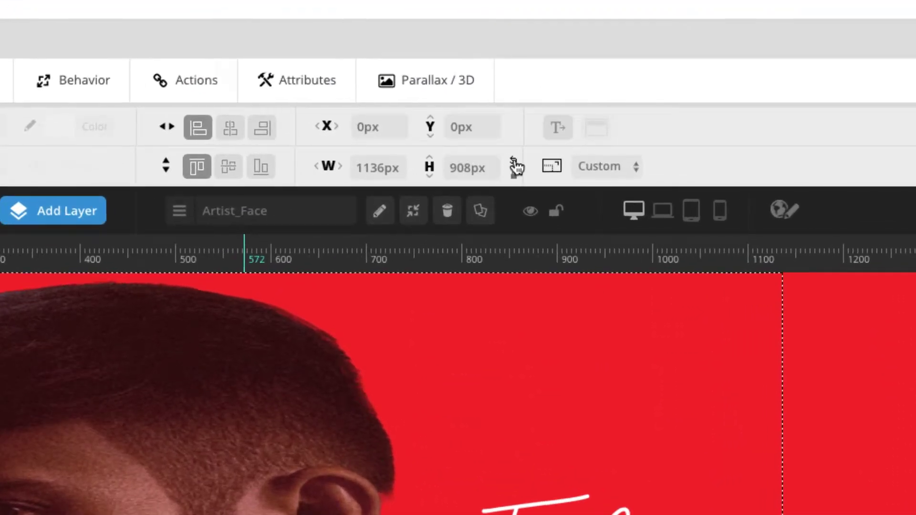
pyautogui.click(516, 166)
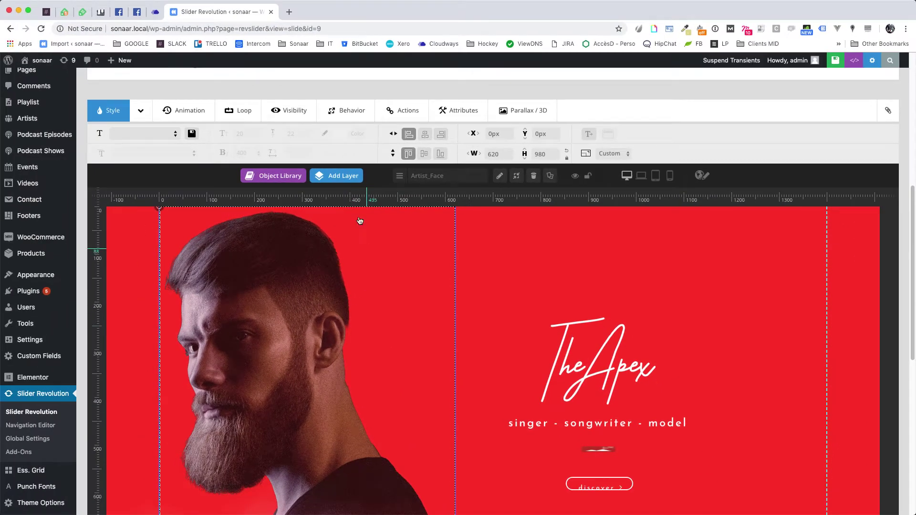
pyautogui.scroll(1, 326, 172)
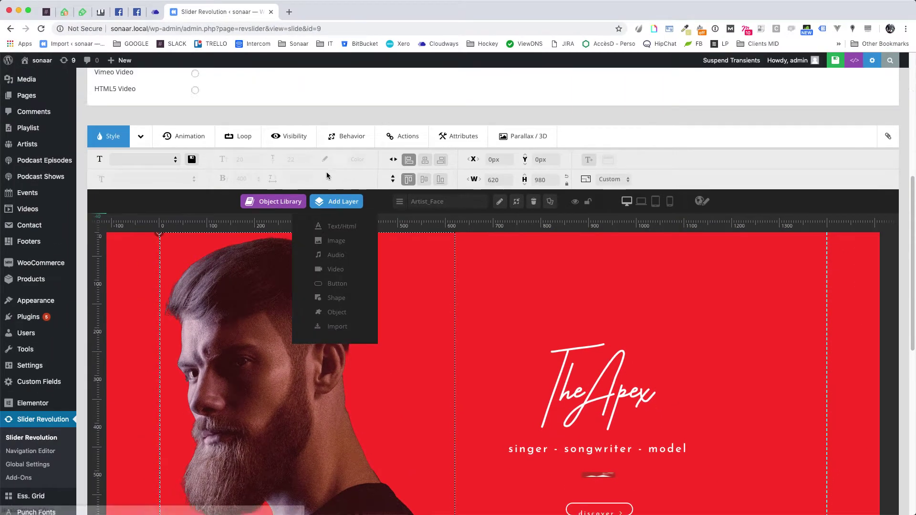
pyautogui.scroll(3, 327, 171)
# Step: Set the slide's colored background back to black
pyautogui.click(219, 260)
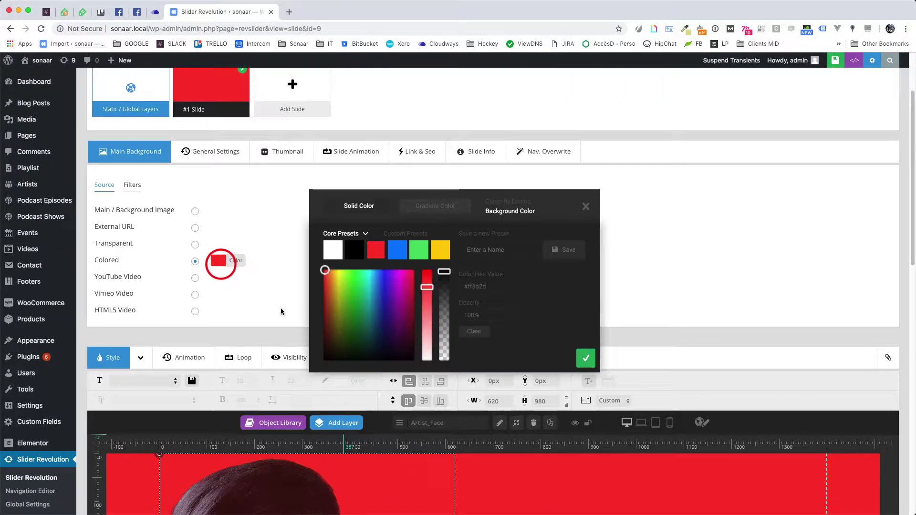
pyautogui.click(354, 250)
pyautogui.click(585, 360)
pyautogui.scroll(-3, 534, 308)
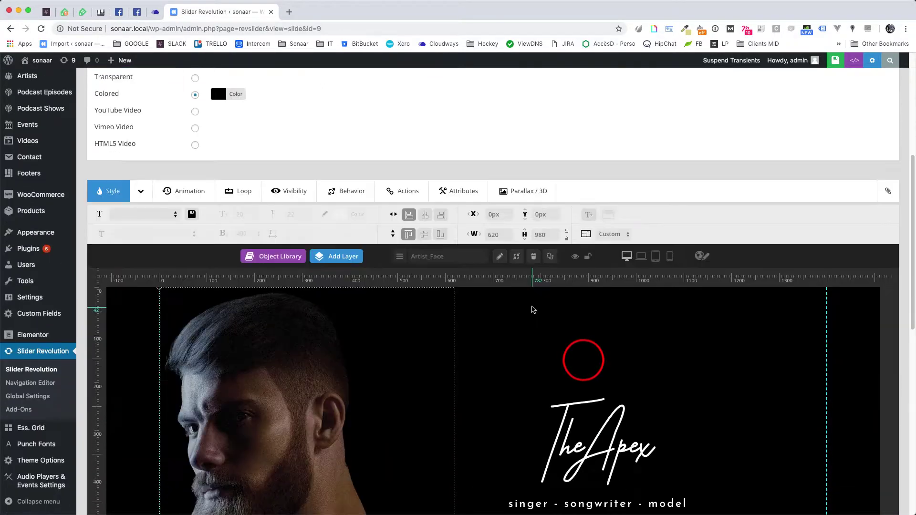
pyautogui.scroll(-2, 530, 322)
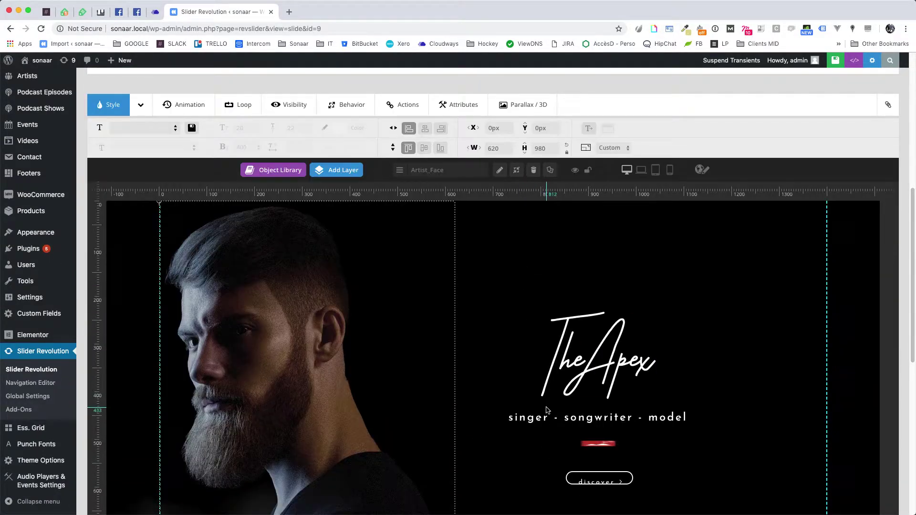
# Step: Change the subtitle layer's text to 'Here is my sub title'
pyautogui.doubleClick(539, 420)
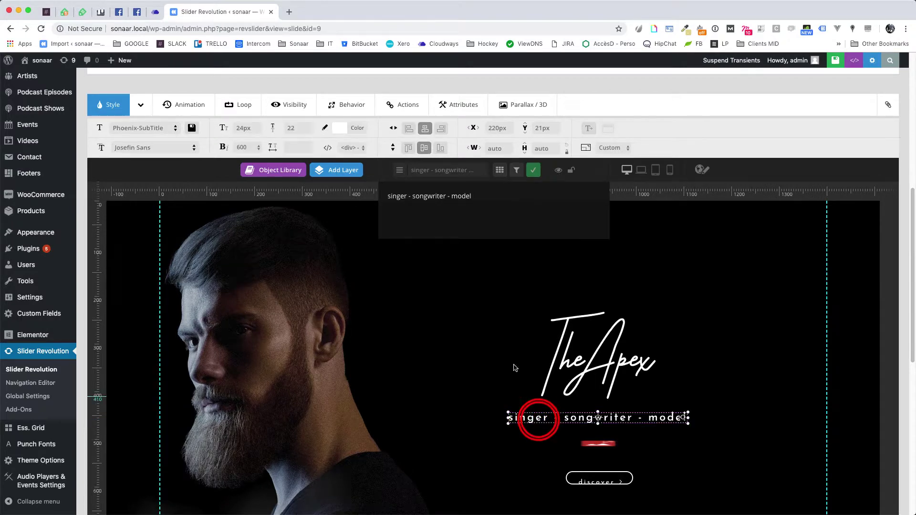
pyautogui.tripleClick(488, 199)
pyautogui.write('H')
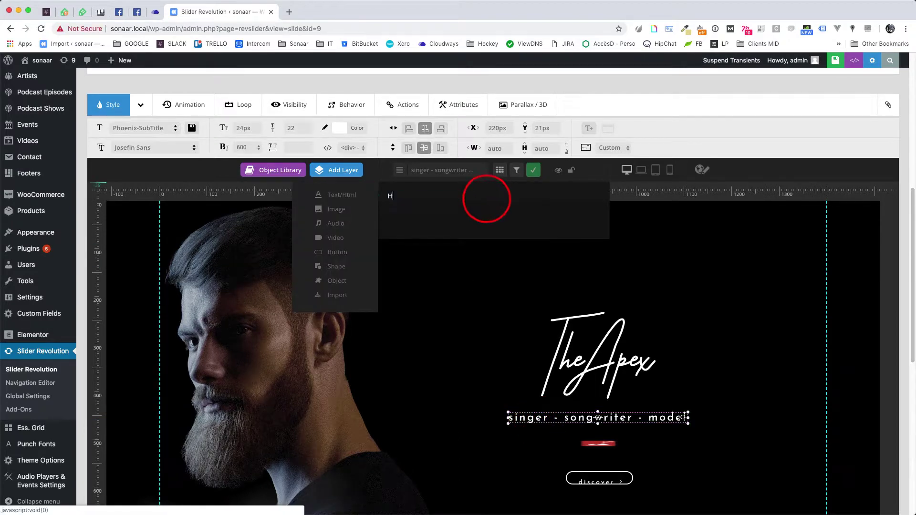
pyautogui.write('ere is my sub title')
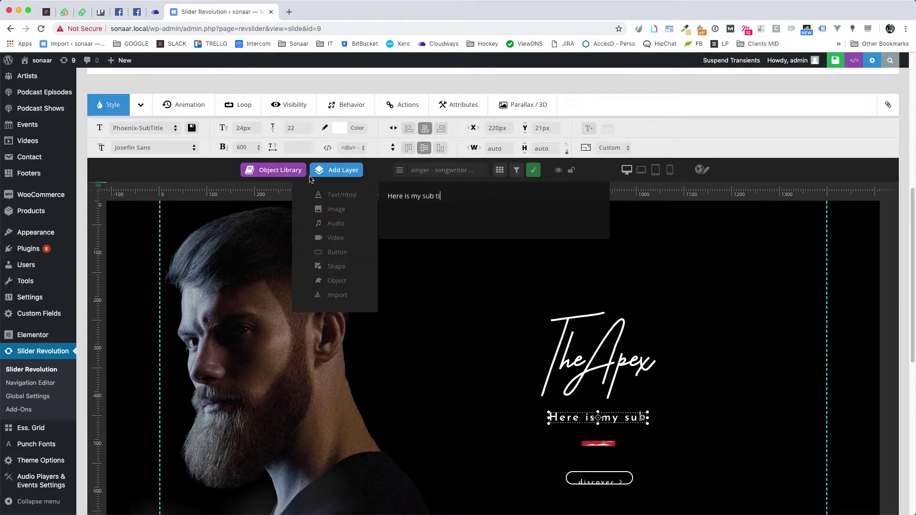
pyautogui.click(533, 170)
# Step: Replace The Apex logo layer with the Sonaar music logo at its natural size
pyautogui.doubleClick(585, 330)
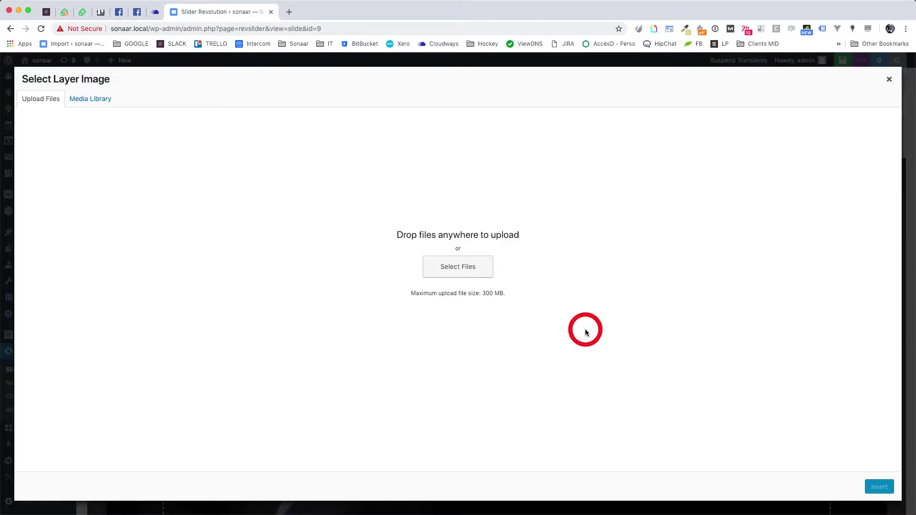
pyautogui.click(91, 99)
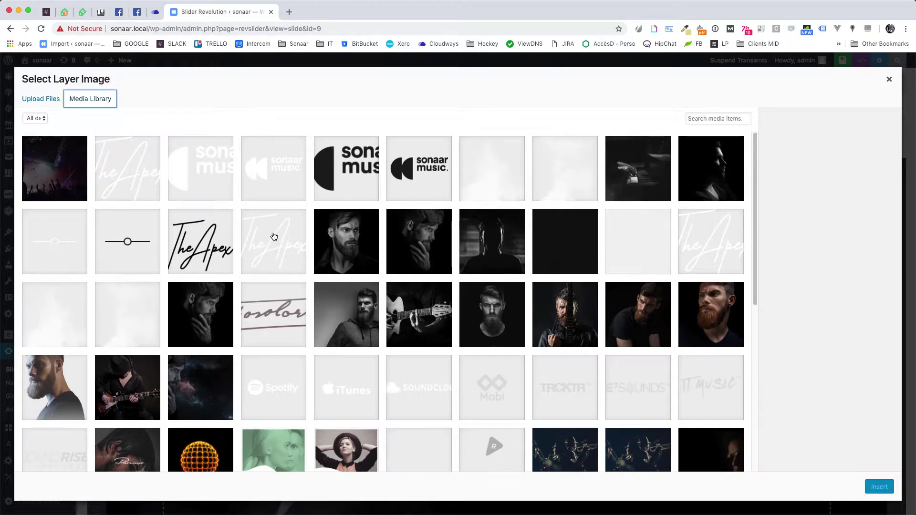
pyautogui.click(263, 171)
pyautogui.click(879, 487)
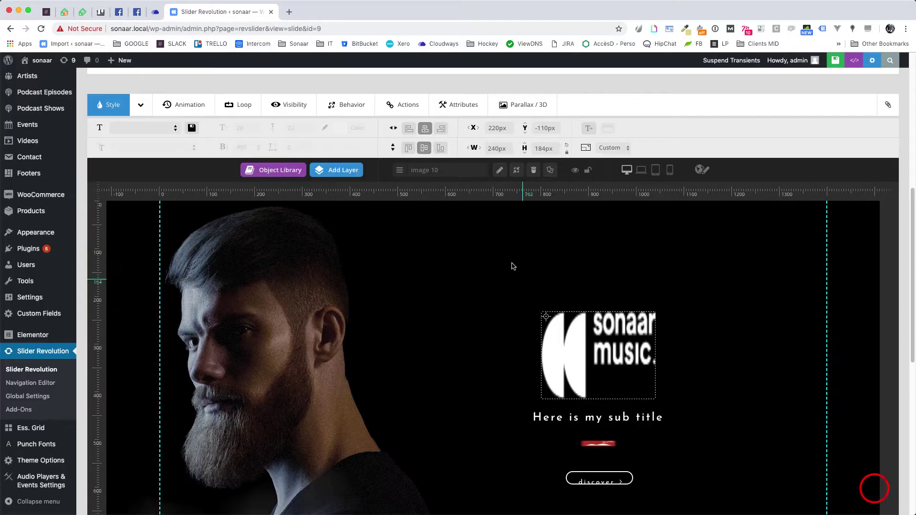
pyautogui.click(568, 148)
pyautogui.click(744, 318)
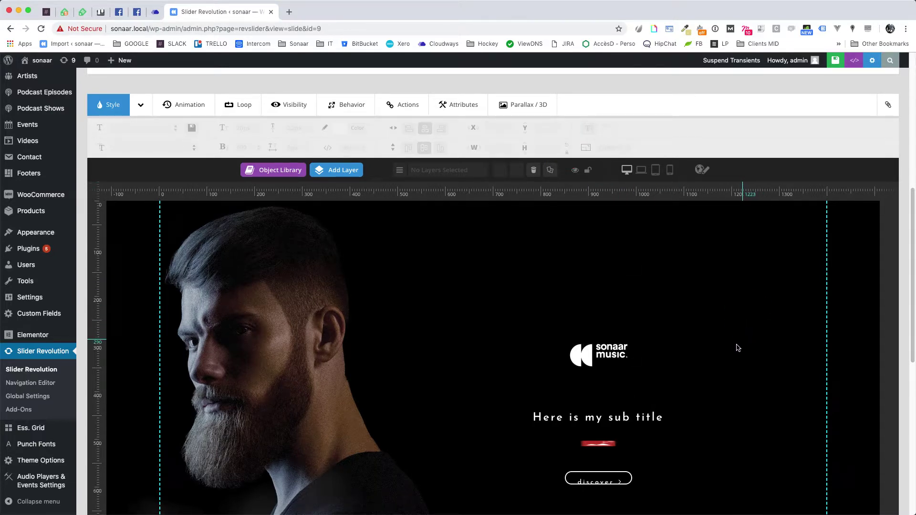
# Step: Inspect the discover button's Simple Link action pointing to /about-exemple-1/
pyautogui.click(592, 483)
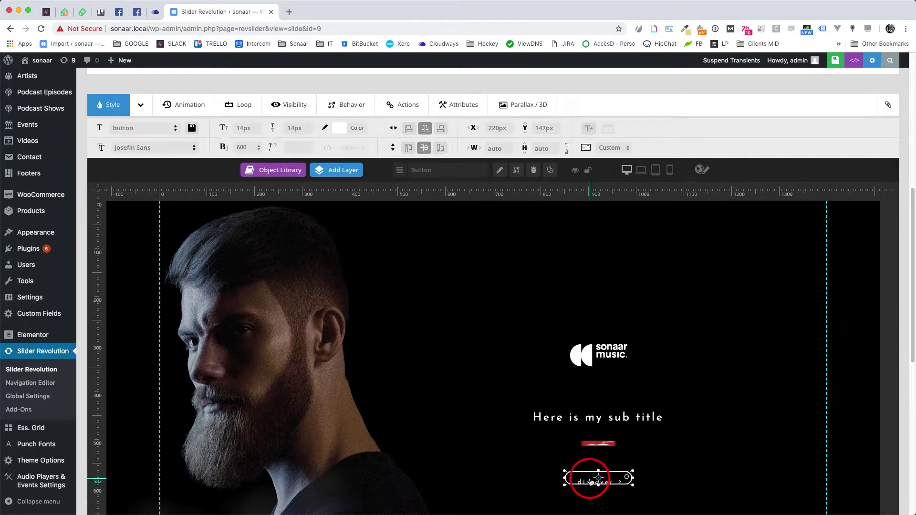
pyautogui.click(404, 105)
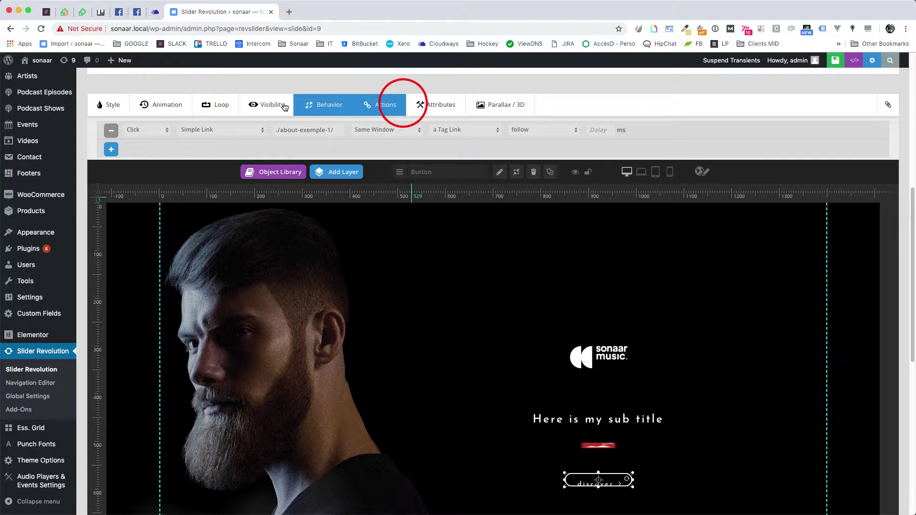
pyautogui.moveTo(275, 130); pyautogui.dragTo(334, 129)
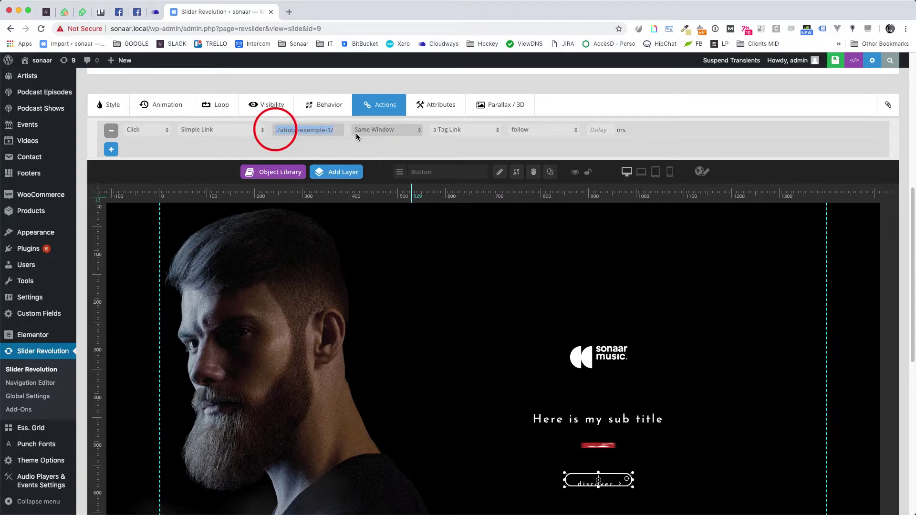
pyautogui.click(329, 128)
pyautogui.moveTo(336, 172)
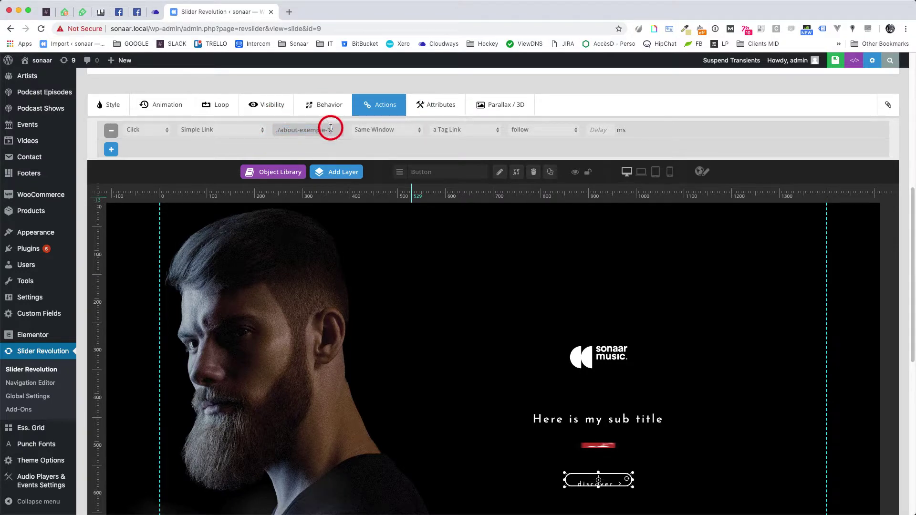
pyautogui.click(491, 323)
pyautogui.scroll(2, 301, 337)
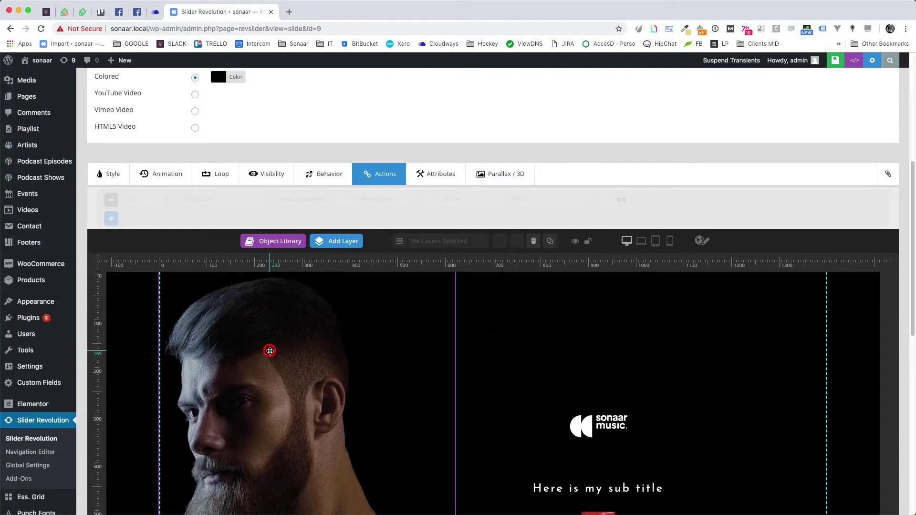
# Step: Delete the Artist_Face photo layer from the slide
pyautogui.click(270, 351)
pyautogui.rightClick(278, 342)
pyautogui.moveTo(316, 368)
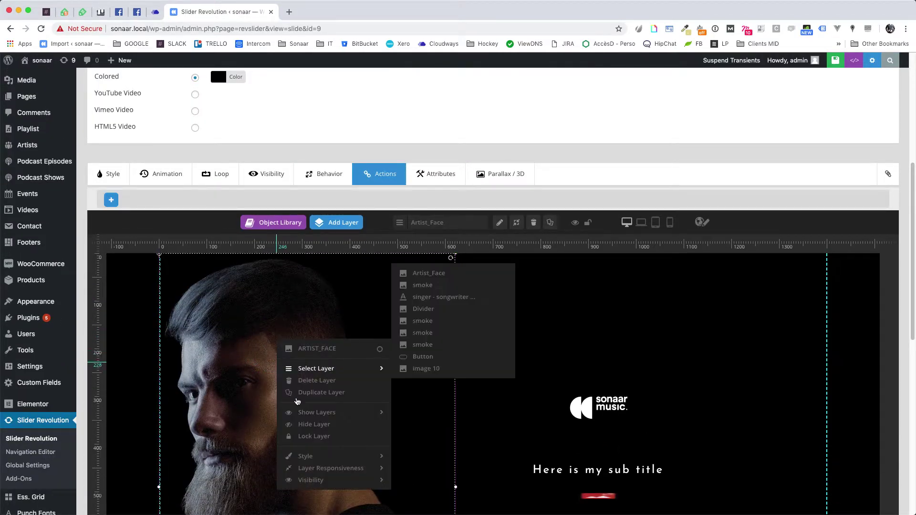
pyautogui.click(336, 381)
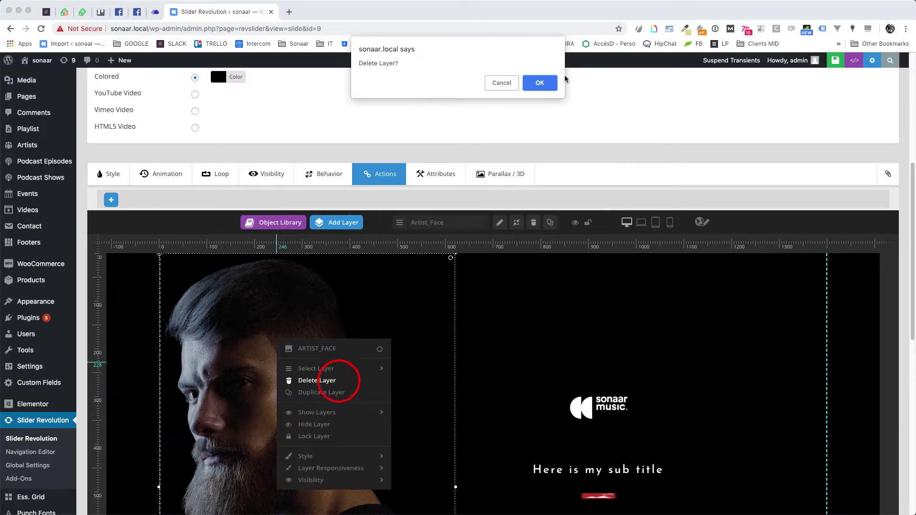
pyautogui.click(540, 82)
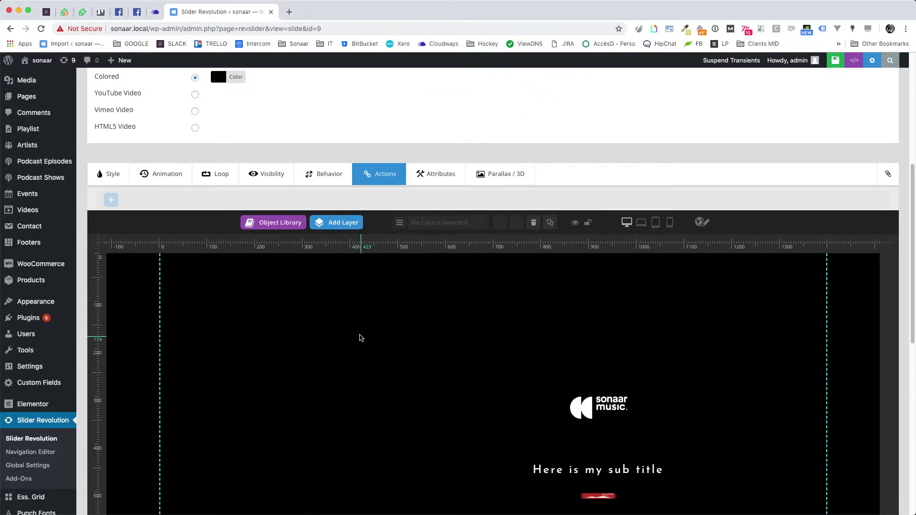
pyautogui.scroll(5, 359, 337)
# Step: Switch the slide background to an image and select Guitarman.jpg from the Media Library
pyautogui.click(194, 290)
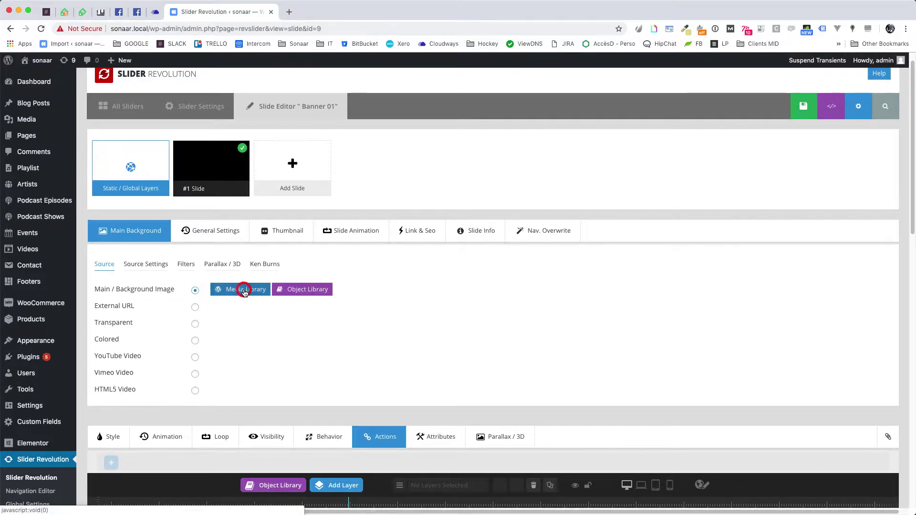
pyautogui.click(244, 290)
pyautogui.click(106, 100)
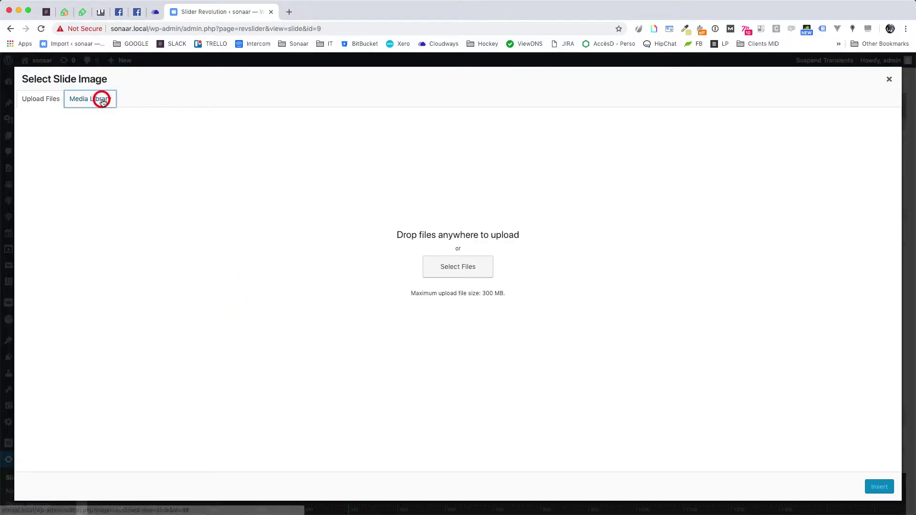
pyautogui.scroll(-10, 381, 333)
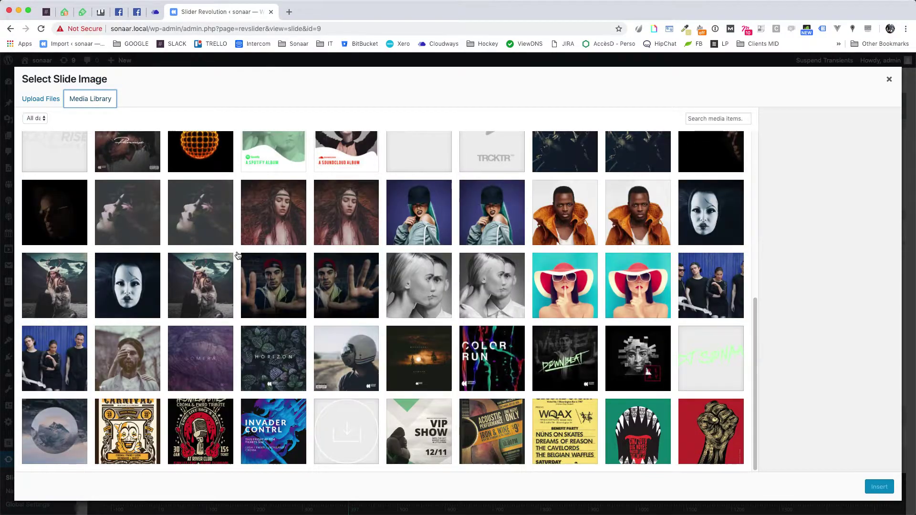
pyautogui.scroll(3, 238, 255)
pyautogui.click(125, 186)
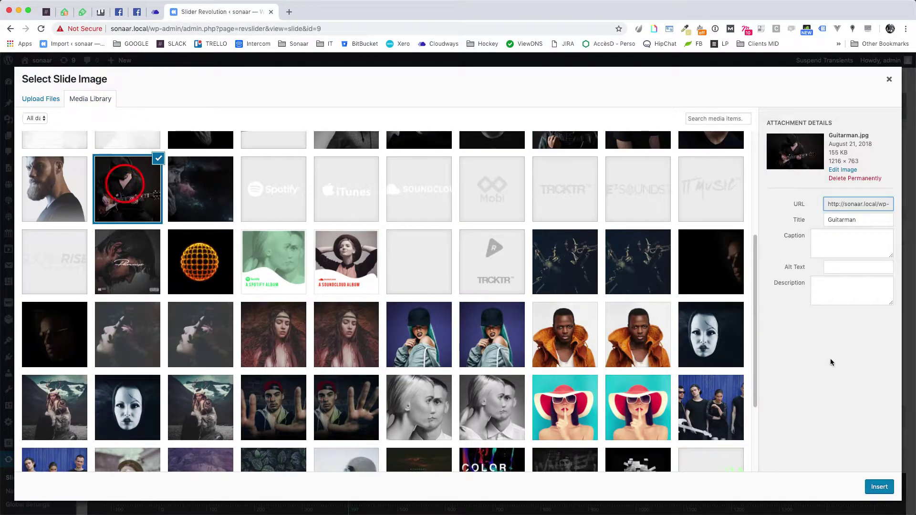
# Step: Insert Guitarman.jpg as background with Background Repeat no-repeat and Background Fit cover
pyautogui.click(879, 487)
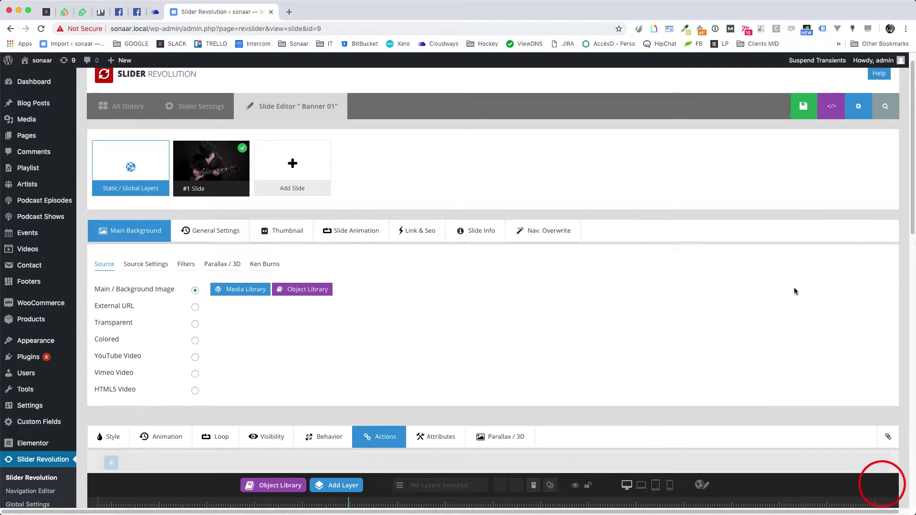
pyautogui.scroll(-4, 795, 286)
pyautogui.scroll(-3, 794, 286)
pyautogui.scroll(-3, 791, 286)
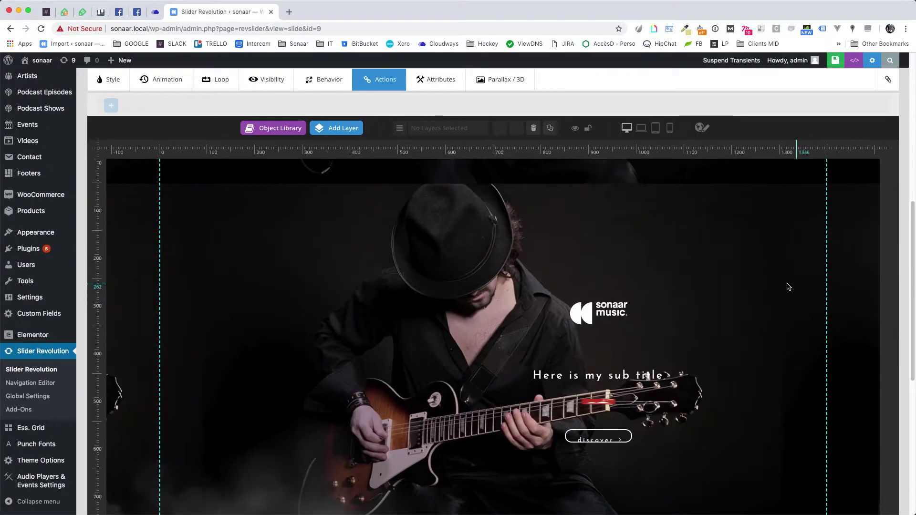
pyautogui.scroll(-1, 773, 286)
pyautogui.scroll(8, 701, 291)
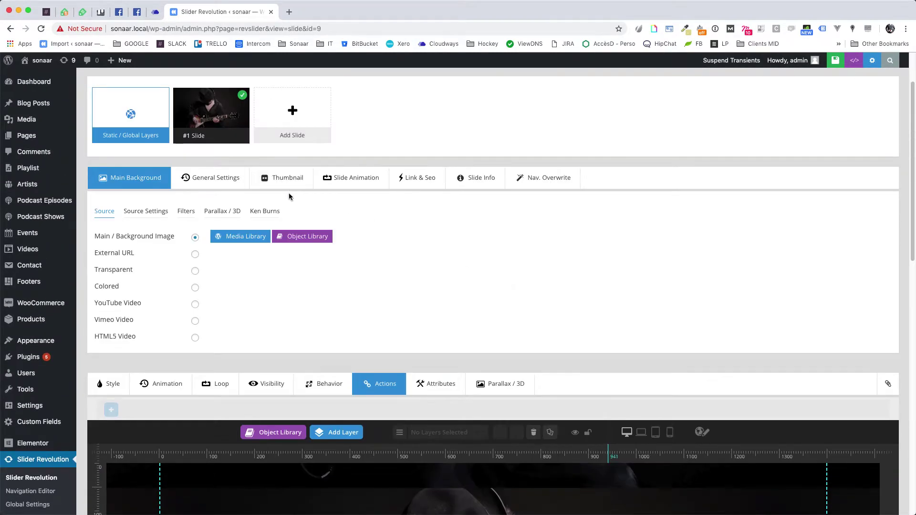
pyautogui.click(140, 210)
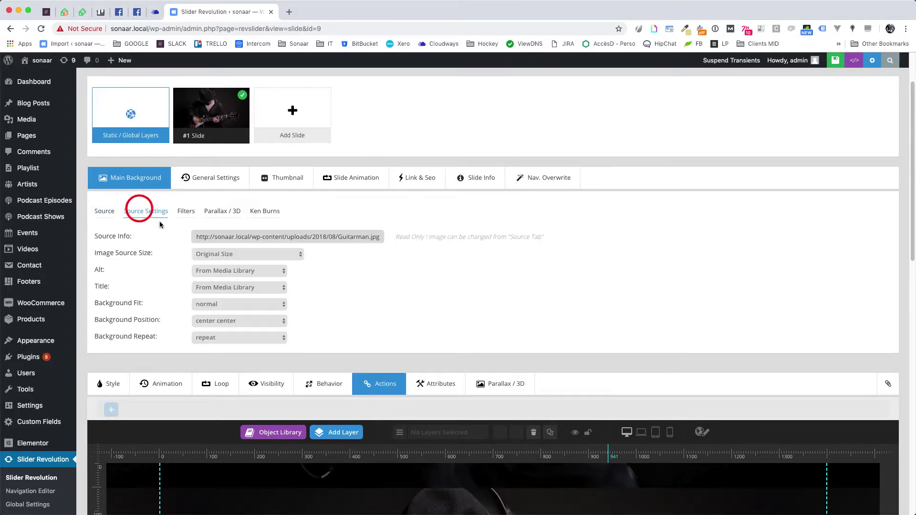
pyautogui.click(204, 335)
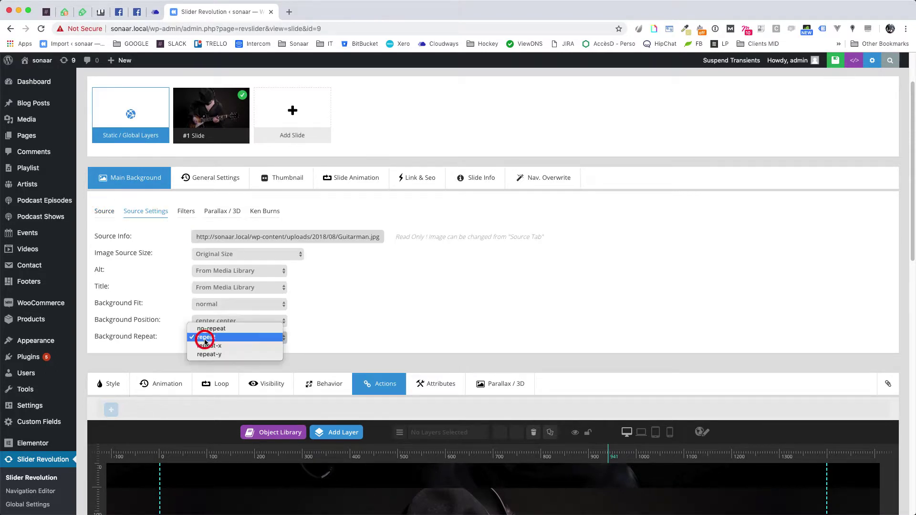
pyautogui.click(209, 330)
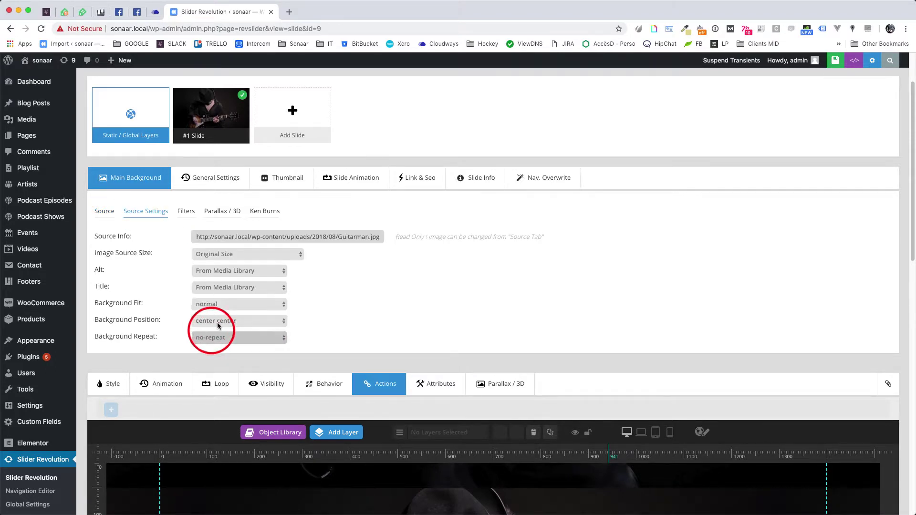
pyautogui.click(227, 303)
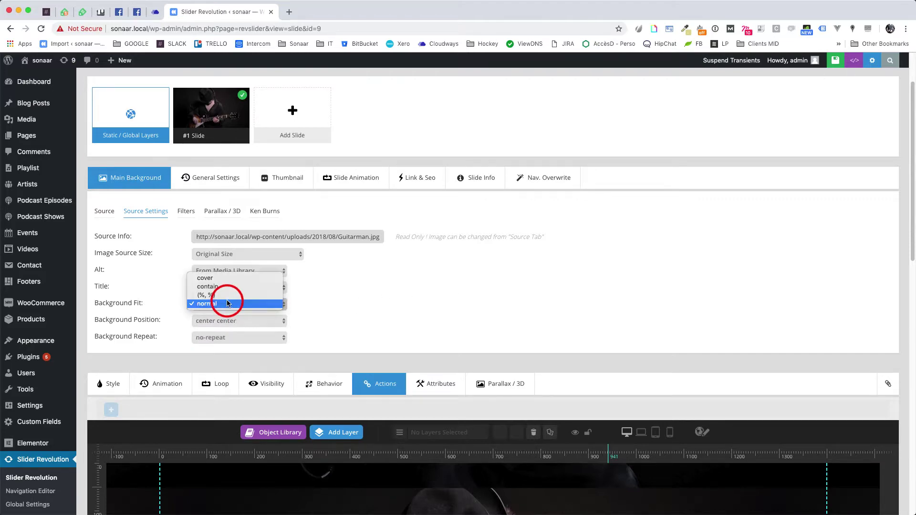
pyautogui.click(229, 273)
pyautogui.scroll(-5, 448, 349)
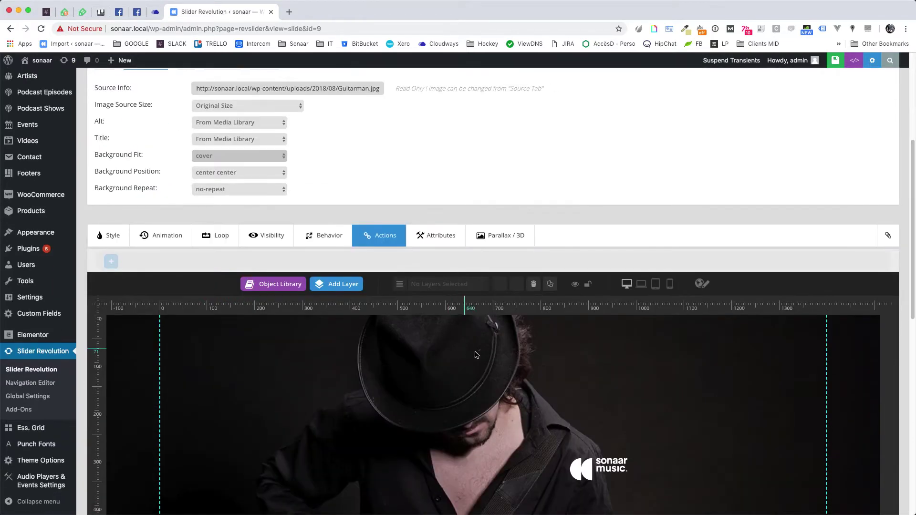
pyautogui.scroll(-5, 437, 336)
pyautogui.scroll(-1, 430, 329)
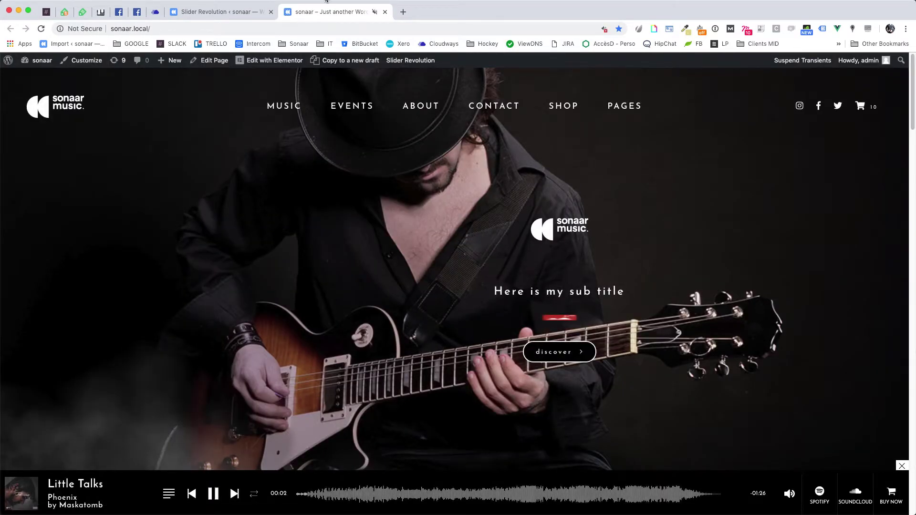
# Step: Return to the slide editor and step through laptop and tablet views to the mobile layout
pyautogui.click(239, 12)
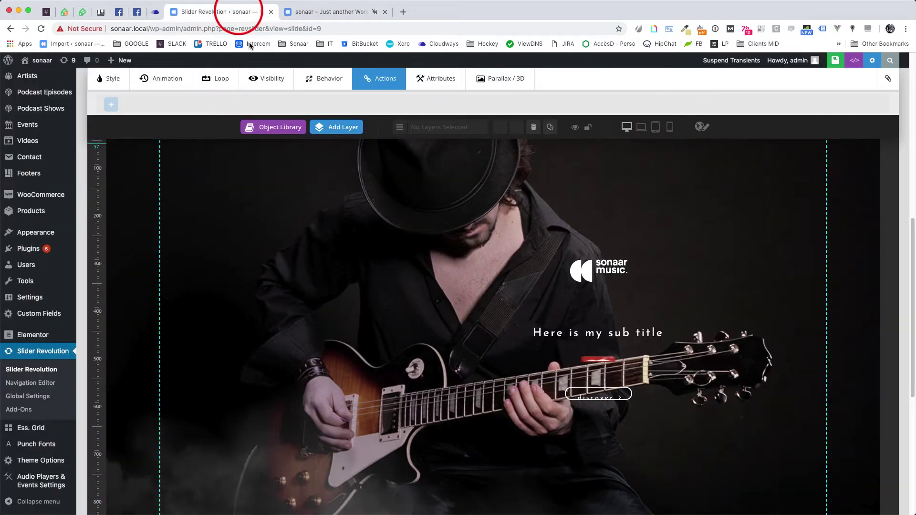
pyautogui.scroll(3, 482, 255)
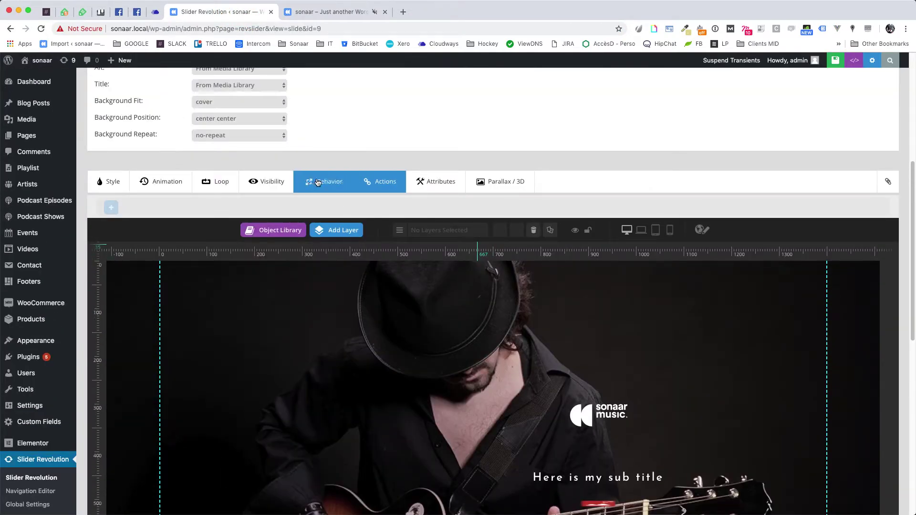
pyautogui.click(640, 230)
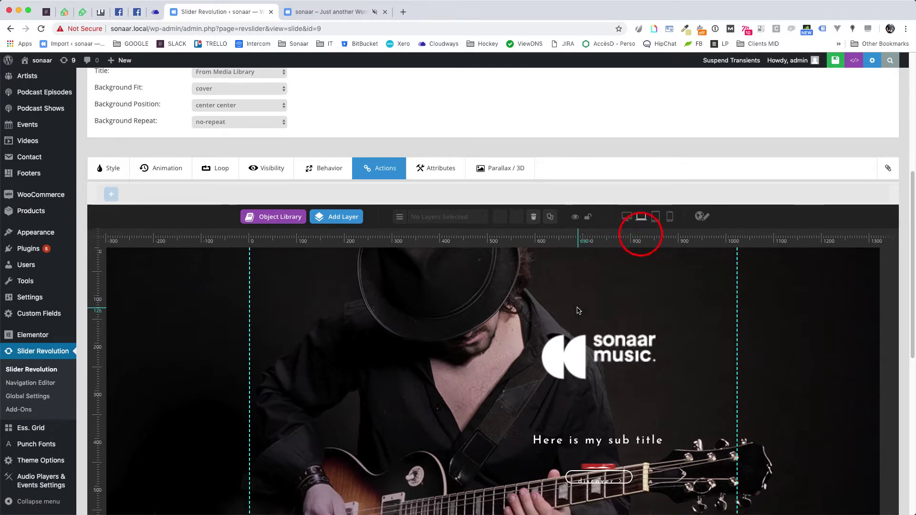
pyautogui.scroll(-1, 641, 231)
pyautogui.click(655, 193)
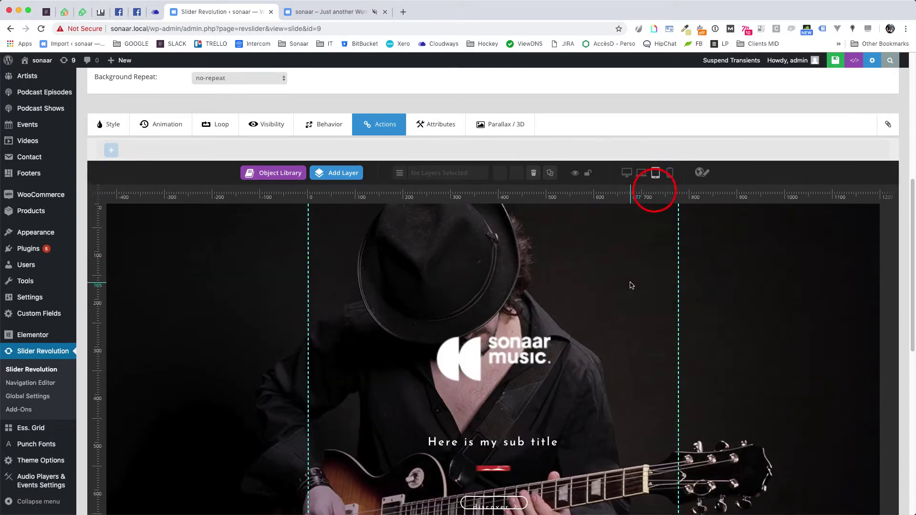
pyautogui.scroll(-1, 662, 179)
pyautogui.click(671, 142)
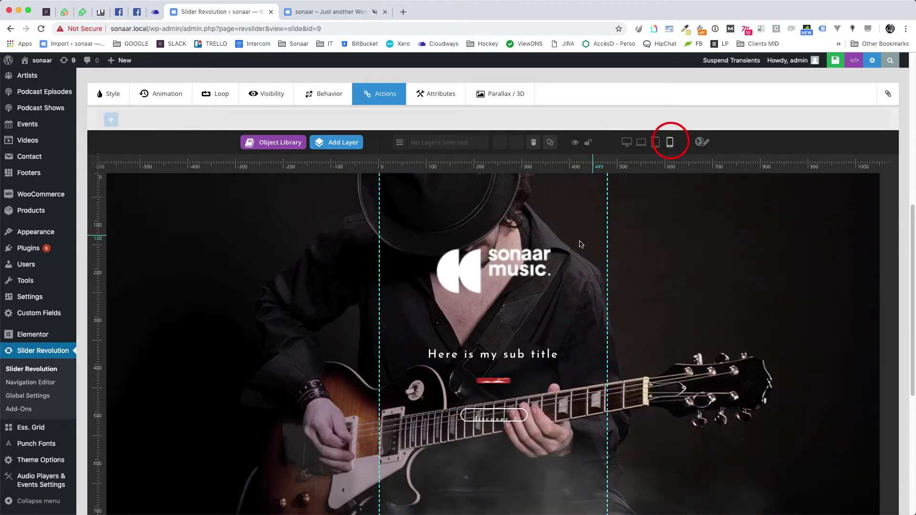
# Step: Select the Sonaar logo and drag the subtitle higher on the mobile slide
pyautogui.click(472, 255)
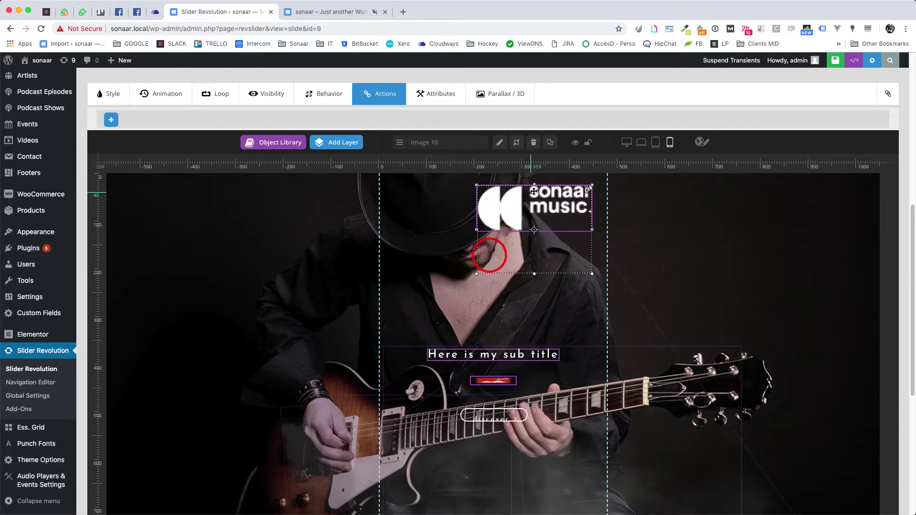
pyautogui.click(468, 347)
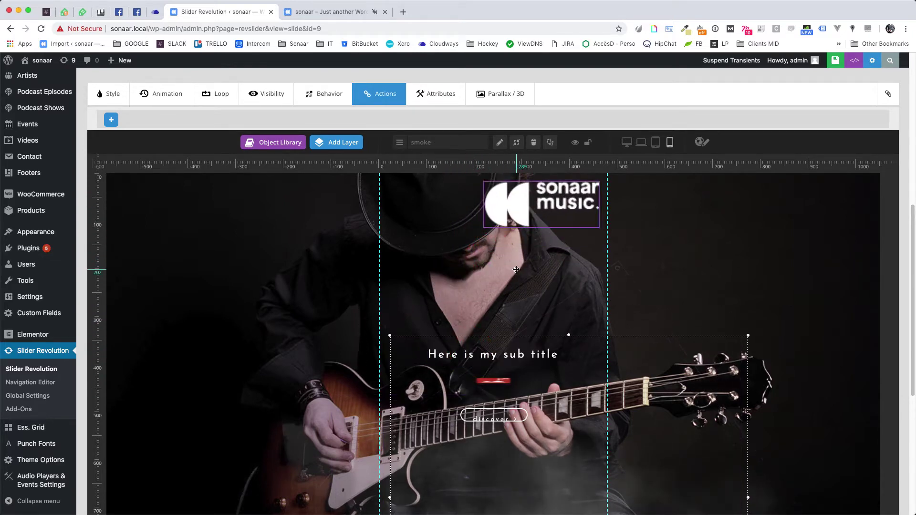
pyautogui.scroll(-4, 429, 402)
pyautogui.scroll(-1, 386, 477)
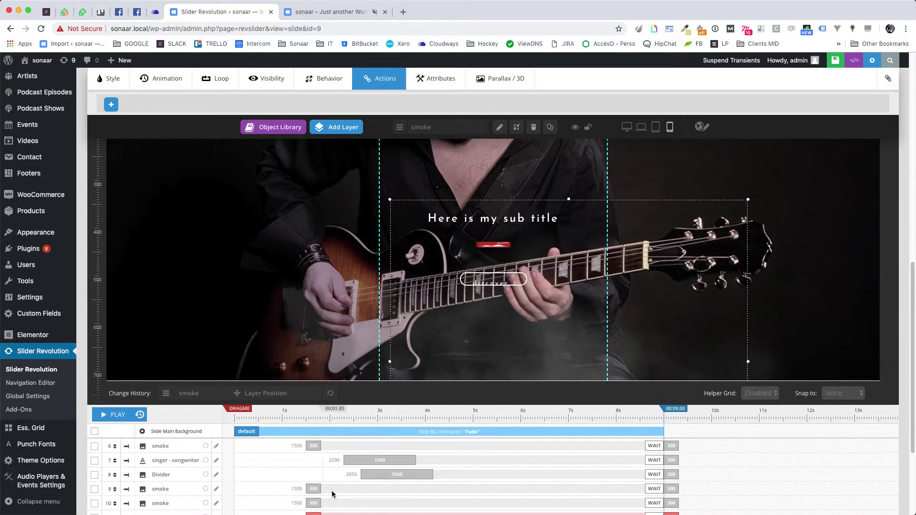
pyautogui.click(375, 460)
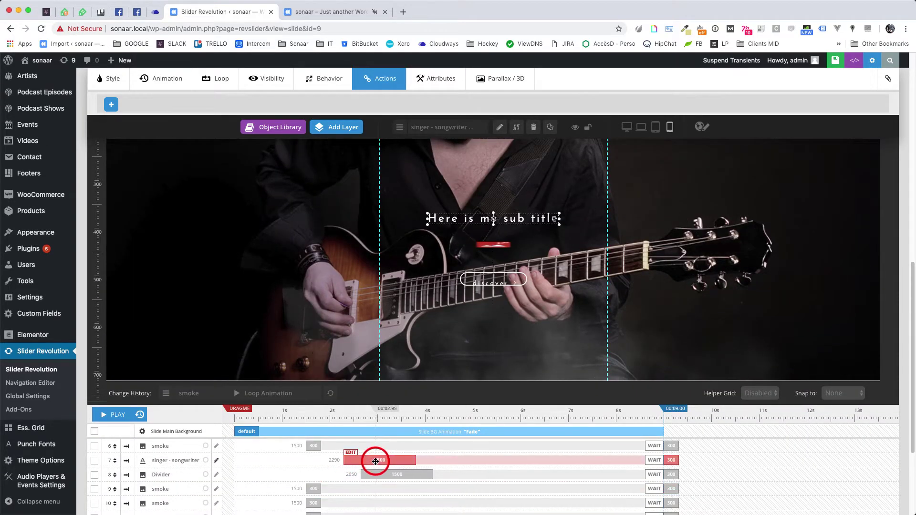
pyautogui.moveTo(462, 219); pyautogui.dragTo(429, 173)
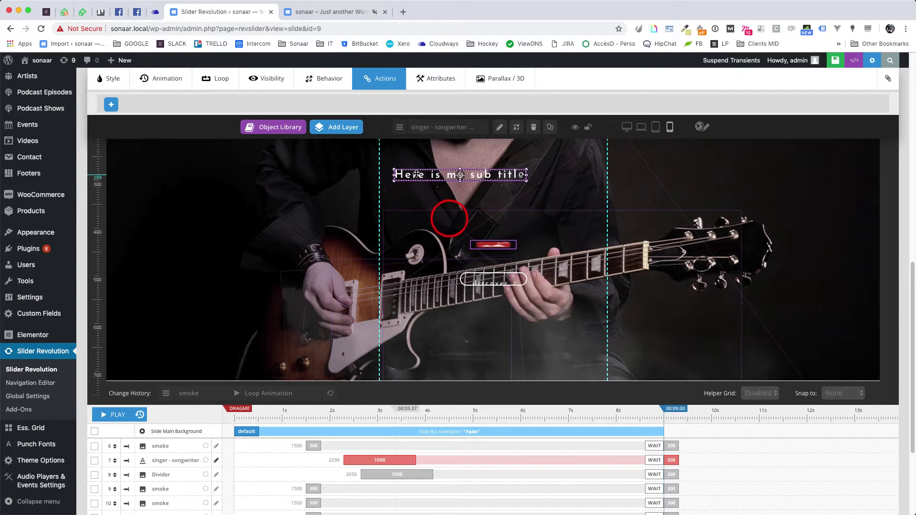
pyautogui.scroll(2, 433, 201)
pyautogui.scroll(2, 307, 162)
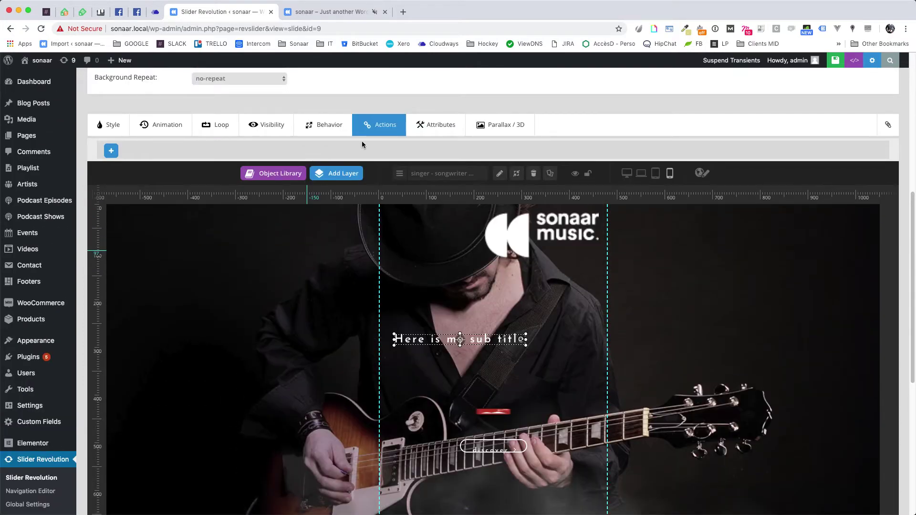
pyautogui.scroll(4, 362, 143)
# Step: Set the mobile subtitle's font size to 48px, keeping its text colour white
pyautogui.click(99, 226)
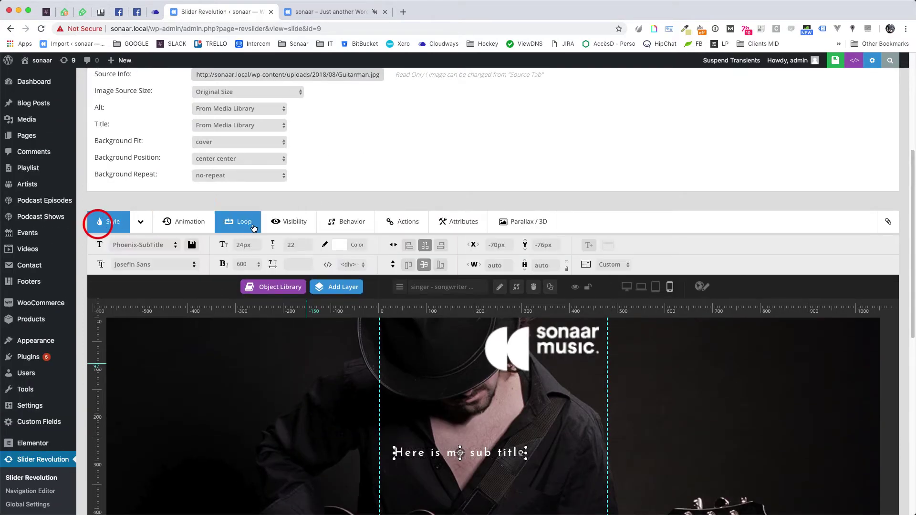
pyautogui.click(335, 248)
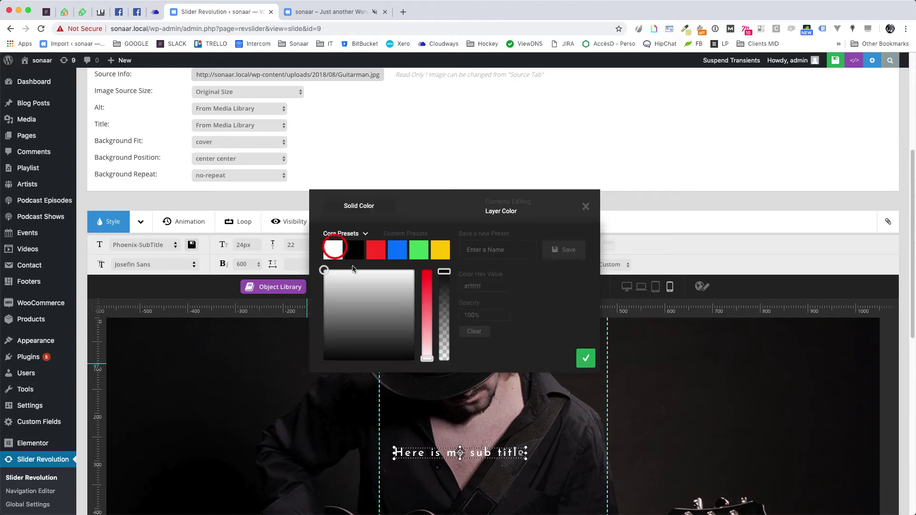
pyautogui.click(376, 250)
pyautogui.click(156, 246)
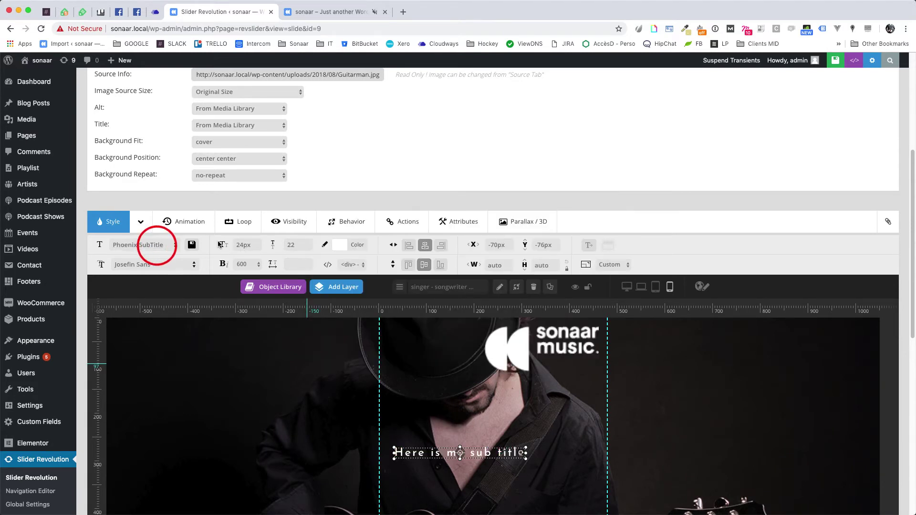
pyautogui.click(243, 245)
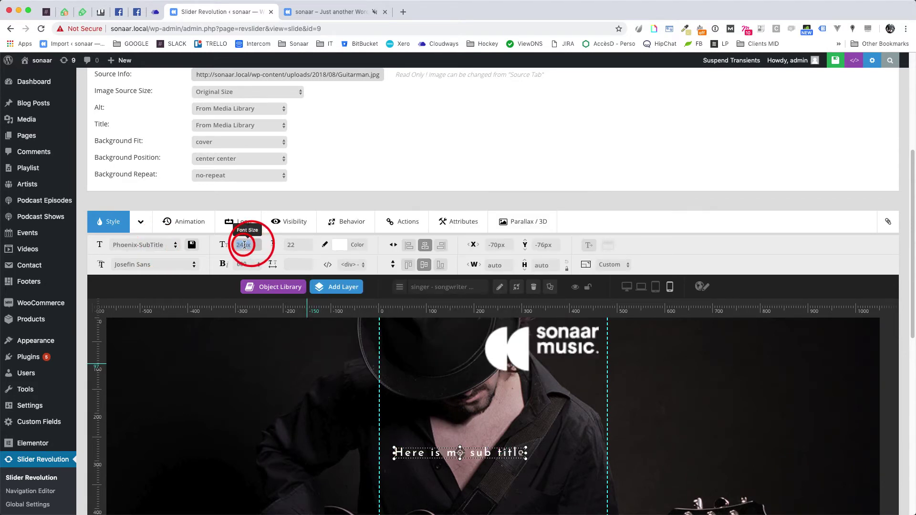
pyautogui.click(242, 245)
pyautogui.press('BackSpace')
pyautogui.write('8')
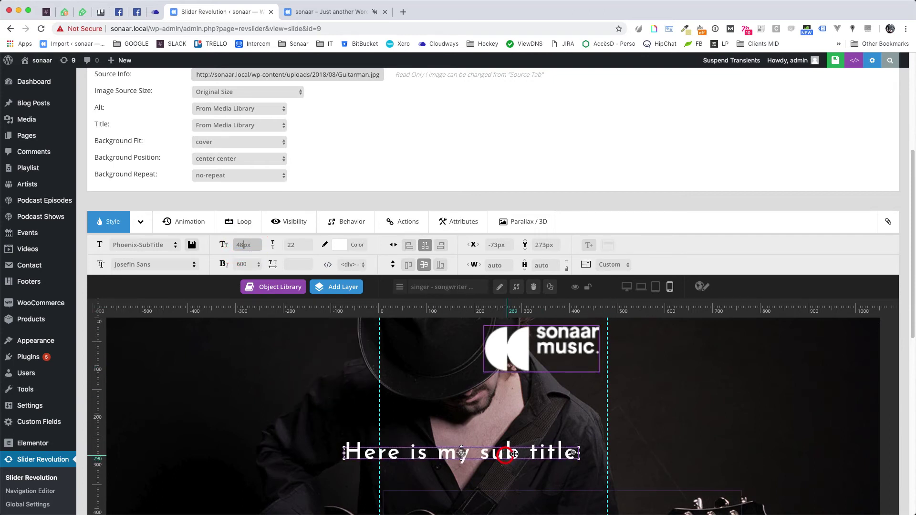
# Step: Centre the subtitle horizontally on the mobile slide, then return to the desktop view
pyautogui.moveTo(505, 459); pyautogui.dragTo(500, 449)
pyautogui.click(411, 246)
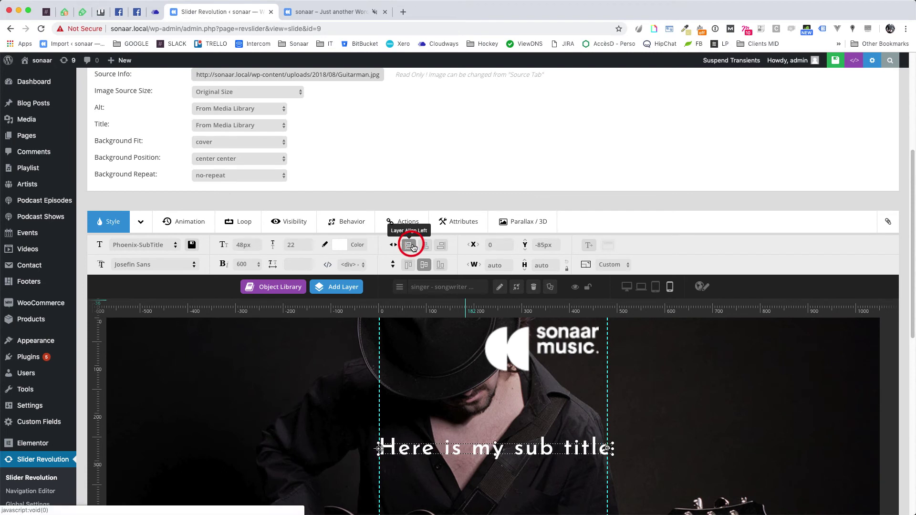
pyautogui.click(430, 247)
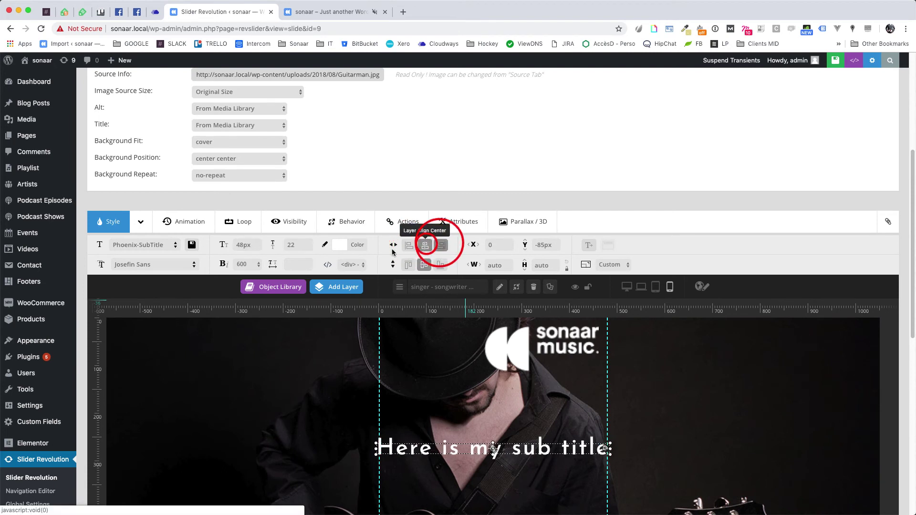
pyautogui.click(624, 287)
pyautogui.scroll(-3, 616, 379)
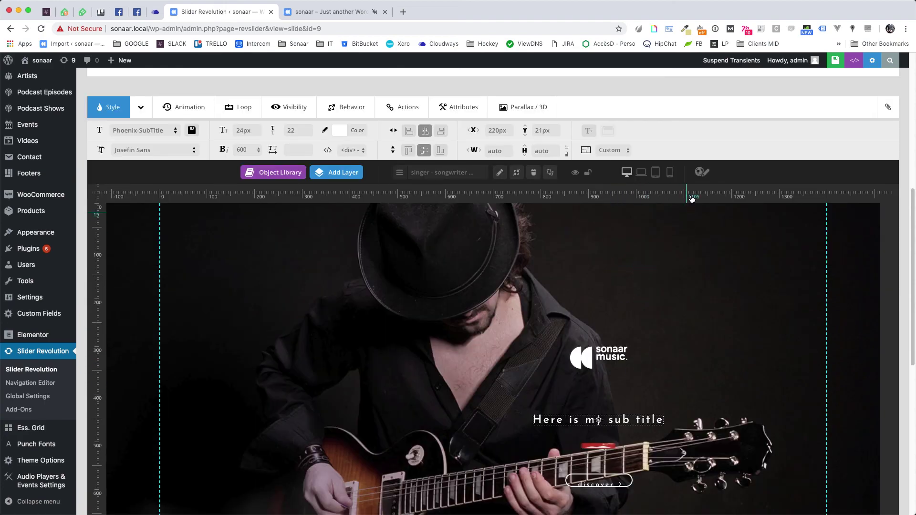